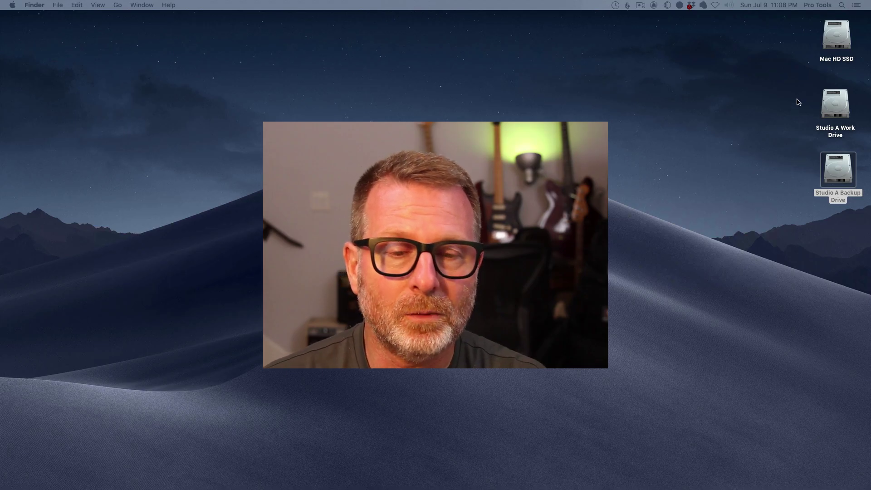
# Shift the Studio A Work Drive and Studio A Backup Drive icons together farther left on the desktop.
pyautogui.moveTo(797, 99); pyautogui.dragTo(837, 179)
pyautogui.moveTo(837, 114); pyautogui.dragTo(692, 118)
pyautogui.click(759, 126)
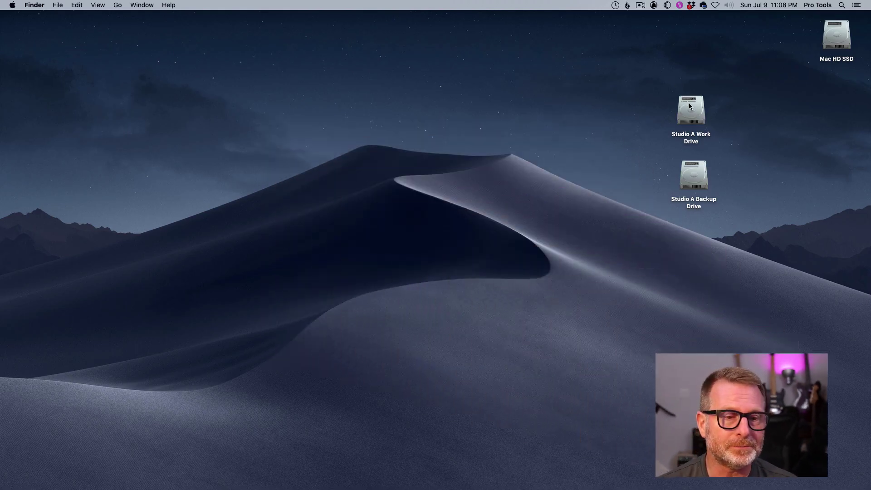
# Move the Studio A Work Drive icon to the centre and open it to show Archived Drives, Pro Tools Sessions, Projects and Work Area.
pyautogui.moveTo(690, 107); pyautogui.dragTo(358, 106)
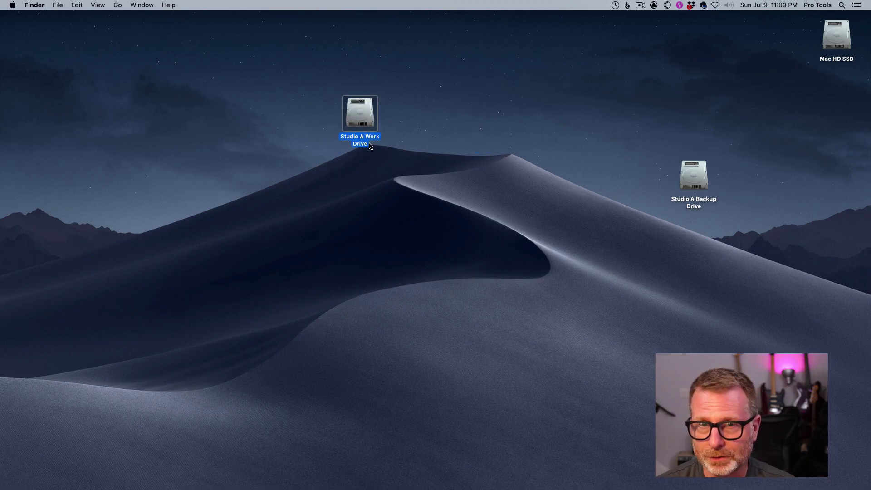
pyautogui.doubleClick(359, 120)
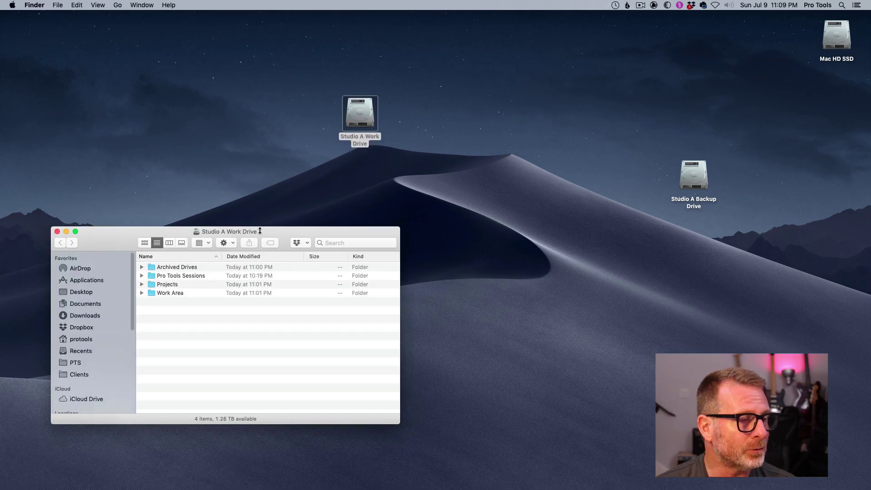
pyautogui.moveTo(109, 238); pyautogui.dragTo(85, 201)
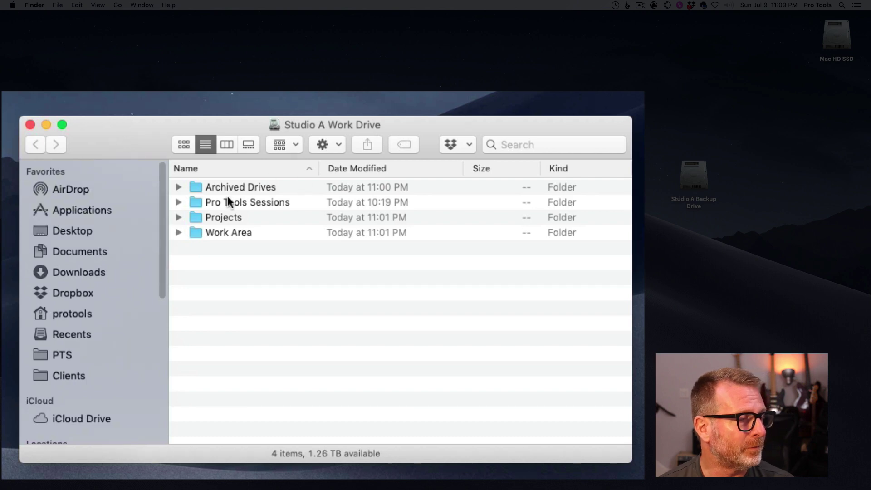
pyautogui.doubleClick(194, 186)
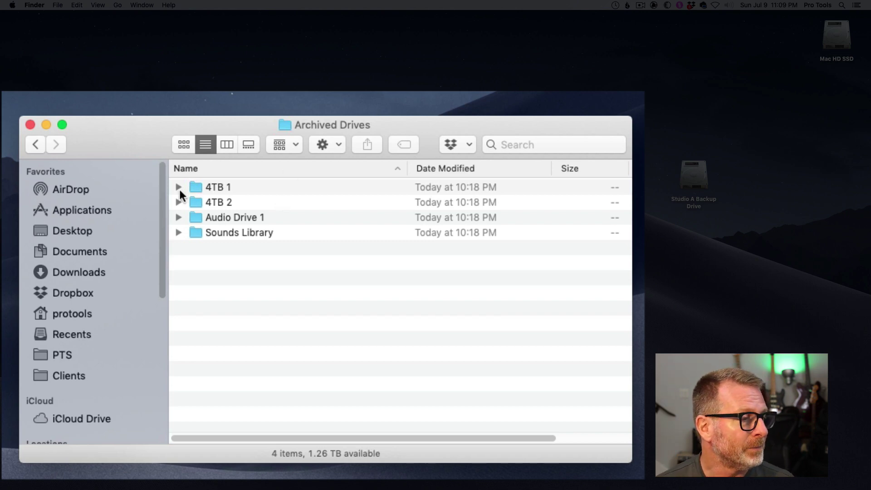
pyautogui.click(36, 145)
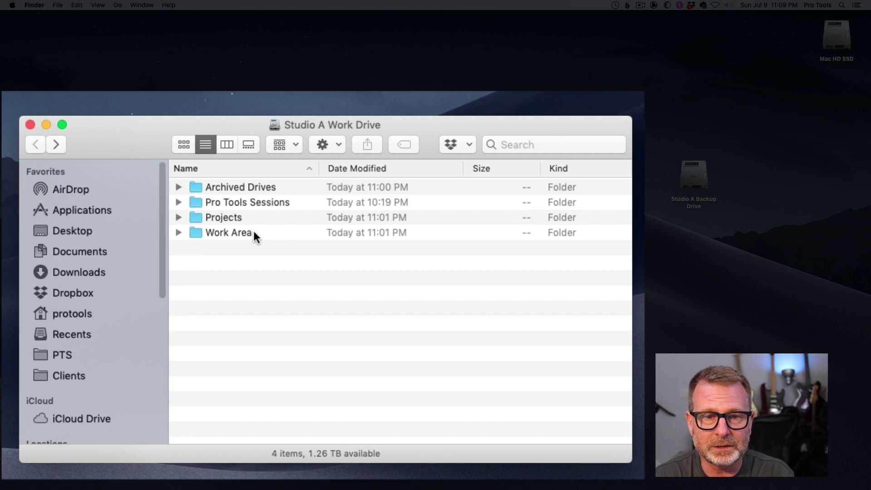
pyautogui.doubleClick(196, 216)
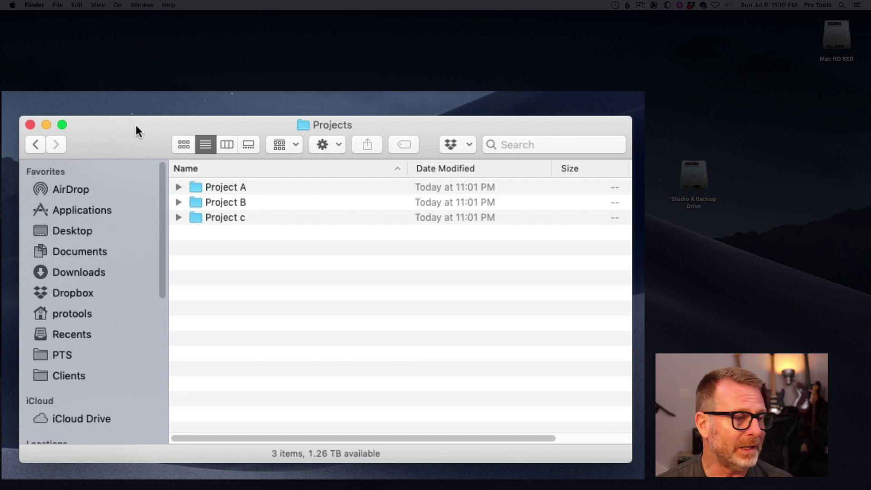
pyautogui.click(30, 143)
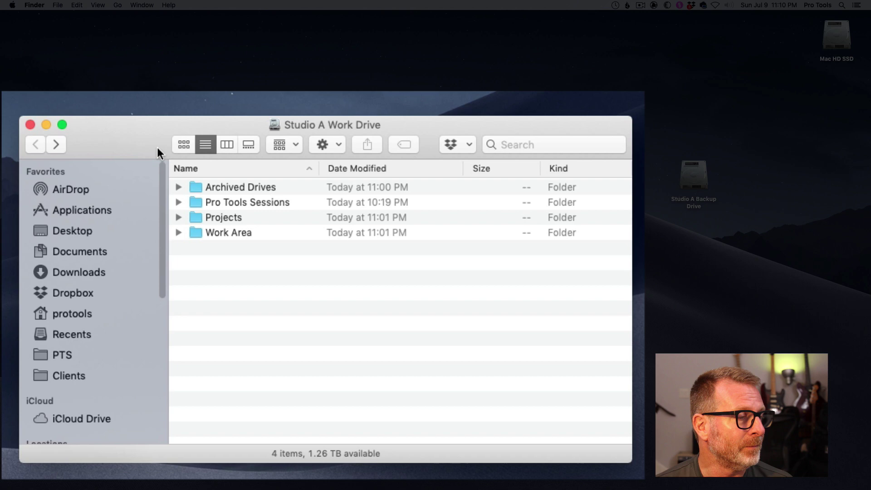
# Move the Studio A Work Drive window to the right on the desktop.
pyautogui.moveTo(129, 151); pyautogui.dragTo(337, 151)
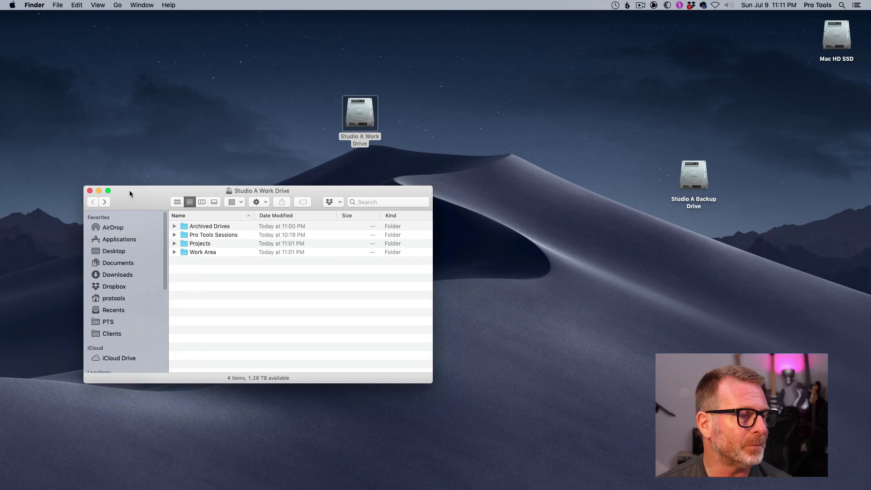
# Raise the Work Drive window slightly and line up both Studio A drive icons level above it.
pyautogui.moveTo(158, 199); pyautogui.dragTo(162, 186)
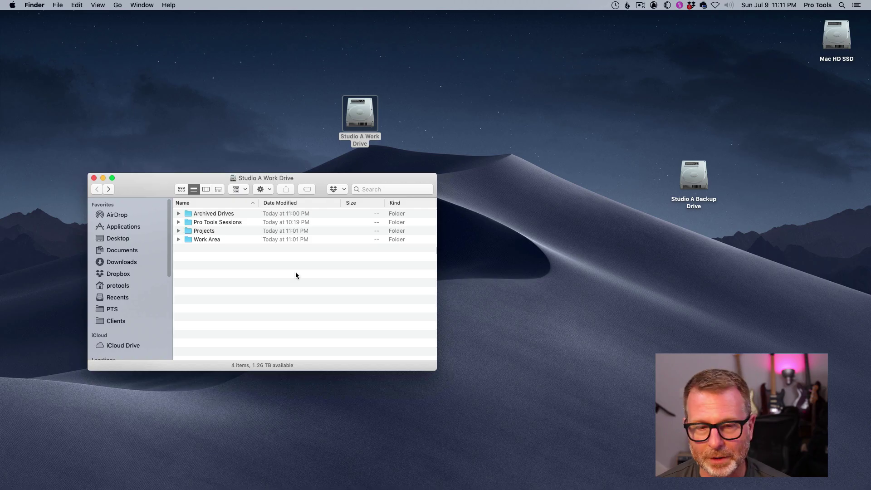
pyautogui.moveTo(693, 168); pyautogui.dragTo(523, 115)
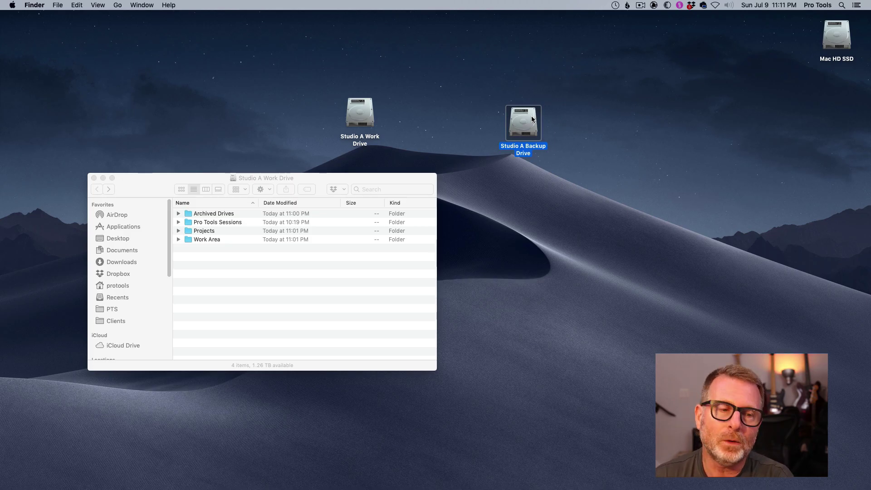
pyautogui.moveTo(362, 113); pyautogui.dragTo(332, 97)
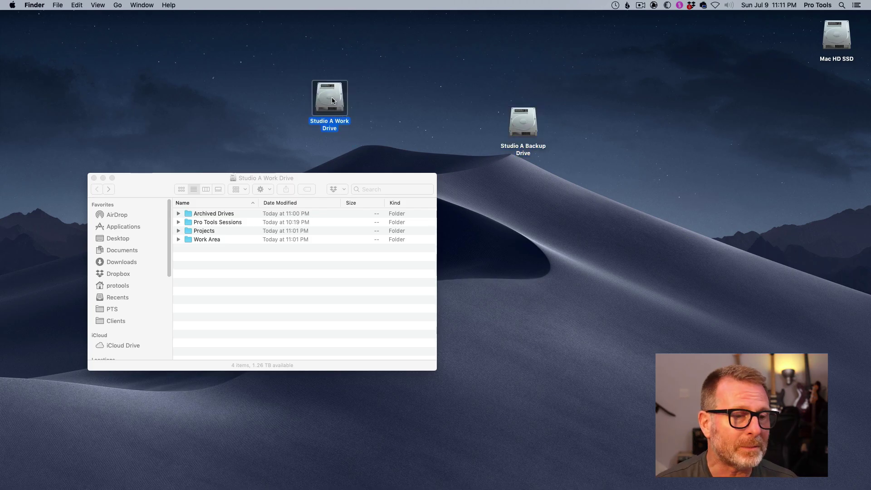
pyautogui.moveTo(522, 123); pyautogui.dragTo(534, 104)
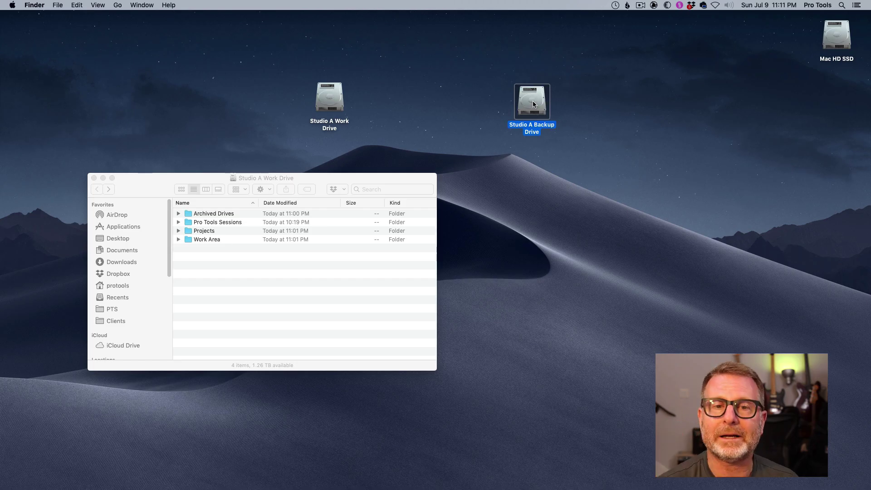
pyautogui.moveTo(615, 486)
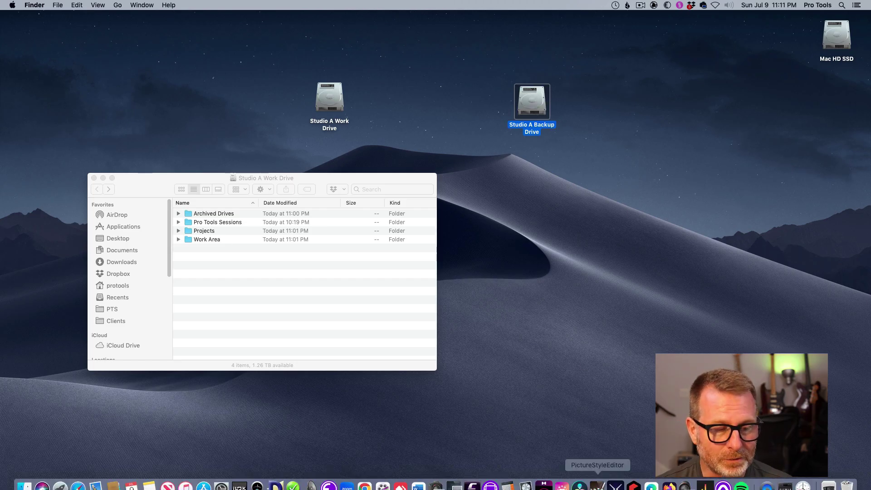
pyautogui.press('super+Tab')
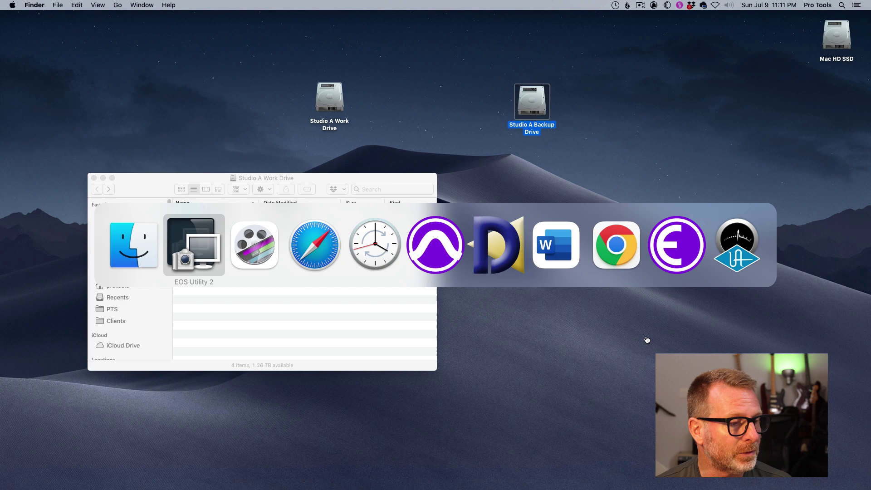
pyautogui.press('super+Tab')
pyautogui.press('super+Tab')
pyautogui.press('super+Tab')
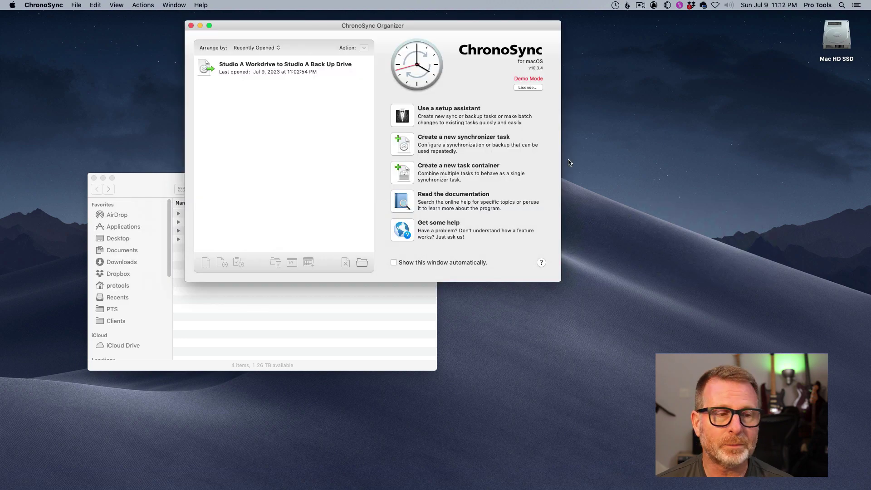
pyautogui.moveTo(522, 26); pyautogui.dragTo(509, 148)
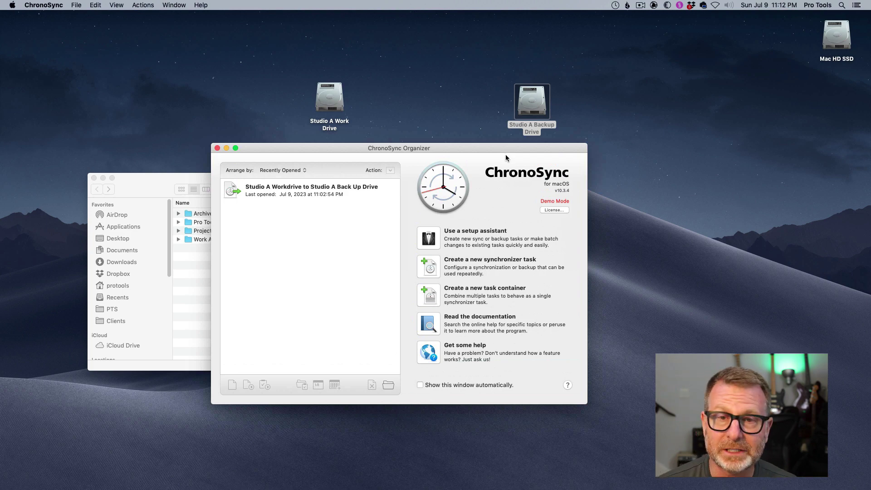
pyautogui.press('super+h')
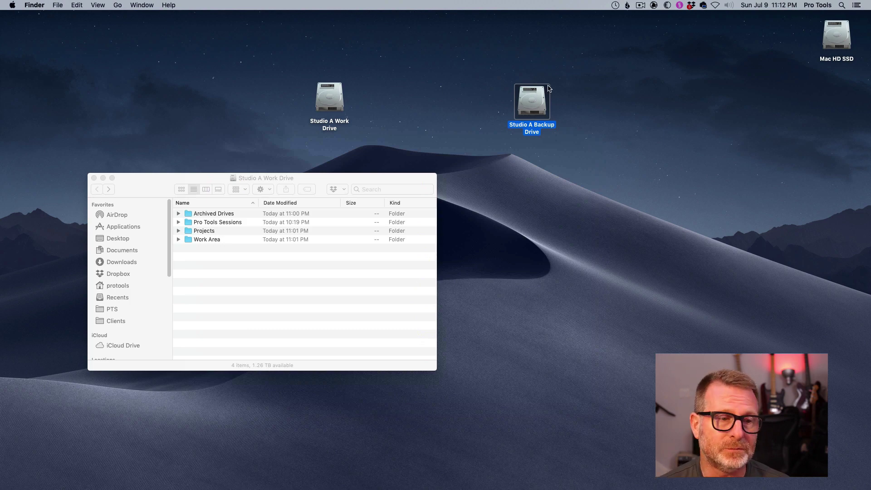
# Move the Studio A Backup Drive icon to the desktop's bottom-right corner, away from the Work Drive.
pyautogui.moveTo(532, 103); pyautogui.dragTo(829, 387)
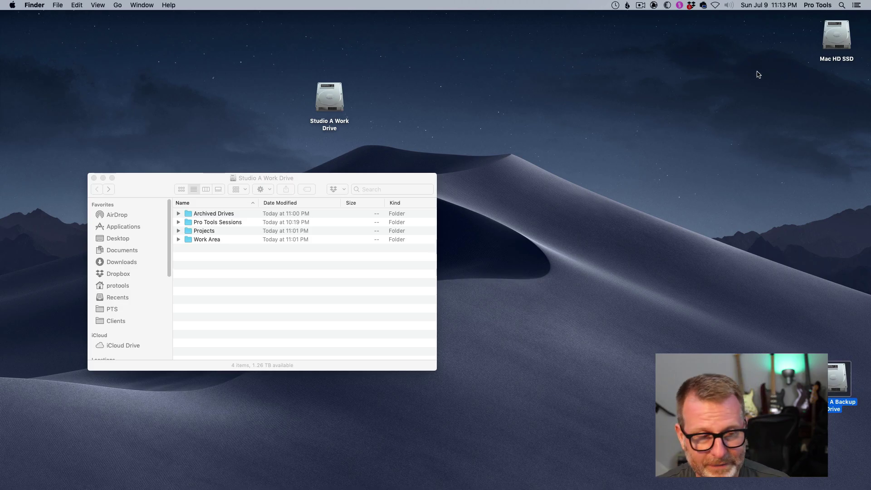
pyautogui.press('super+Tab')
pyautogui.press('super+Tab')
pyautogui.press('super+Tab')
pyautogui.press('super+Tab')
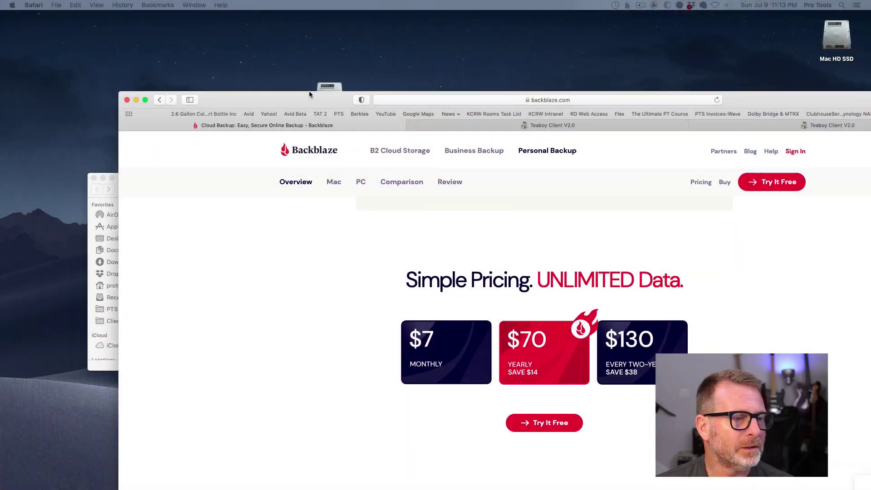
# Reposition Safari and scroll backblaze.com down to the $7, $70 and $130 Personal Backup pricing.
pyautogui.moveTo(309, 91); pyautogui.dragTo(211, 29)
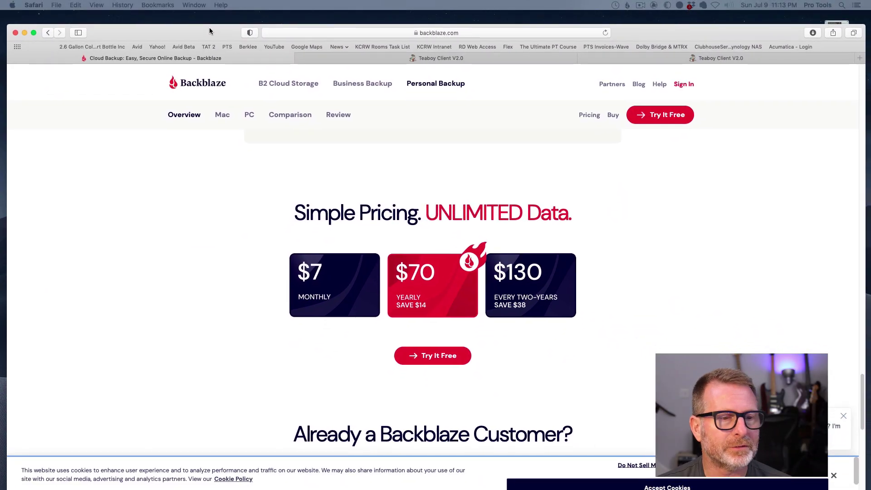
pyautogui.scroll(-5, 244, 137)
pyautogui.scroll(15, 244, 137)
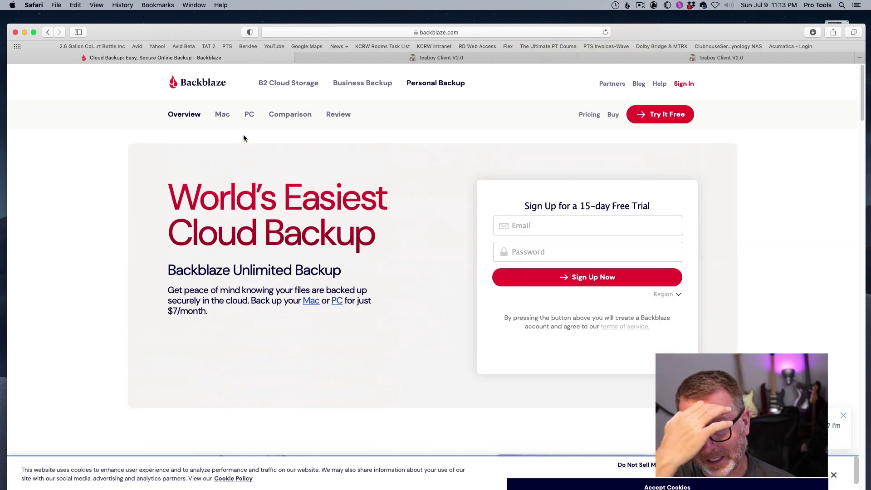
pyautogui.scroll(-10, 286, 169)
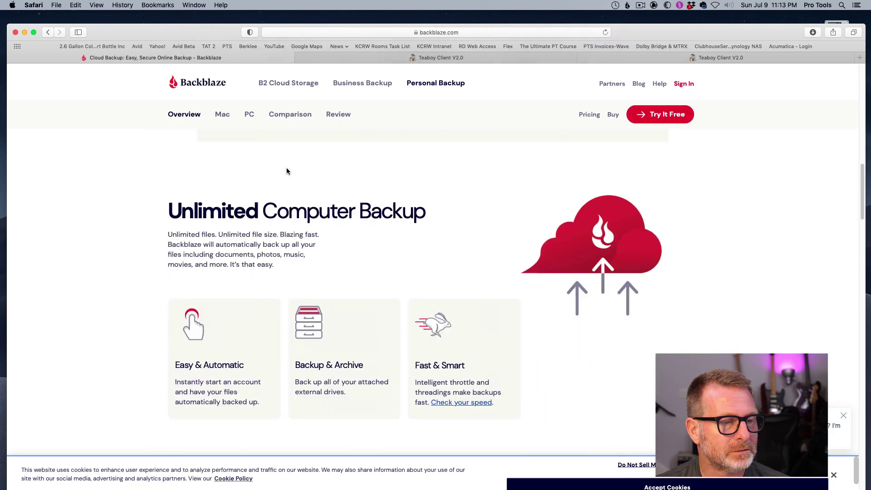
pyautogui.scroll(-10, 287, 170)
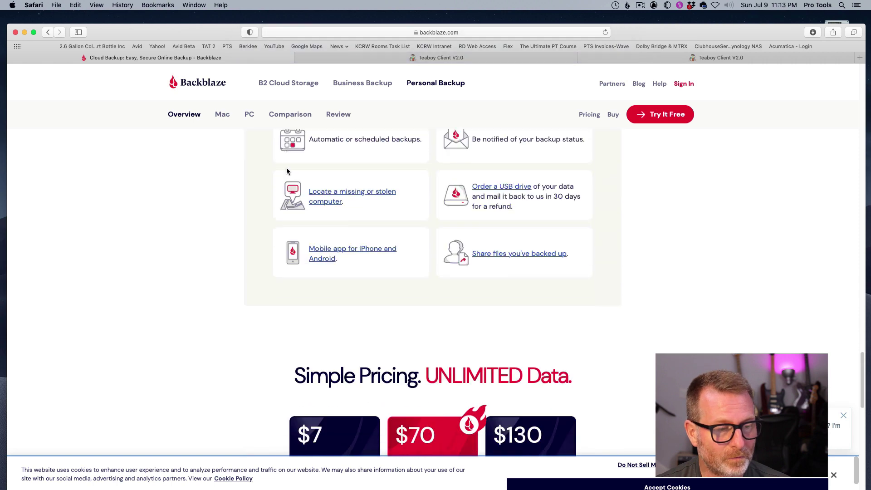
pyautogui.scroll(-2, 287, 169)
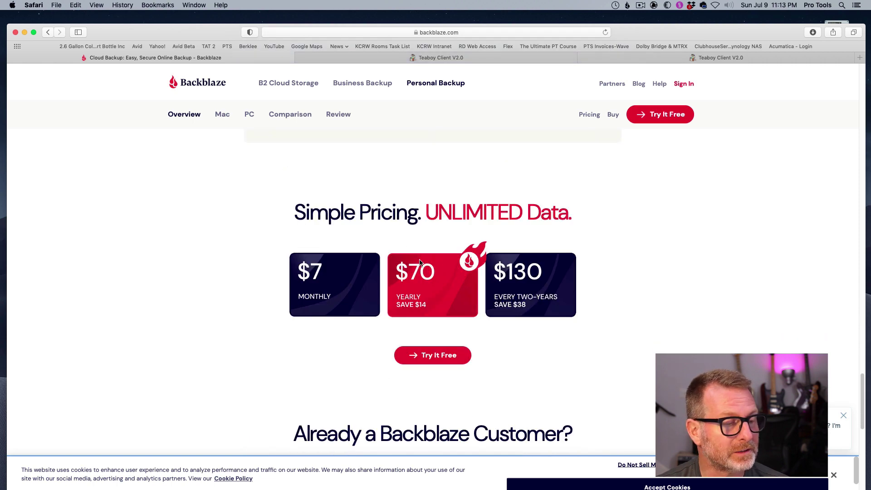